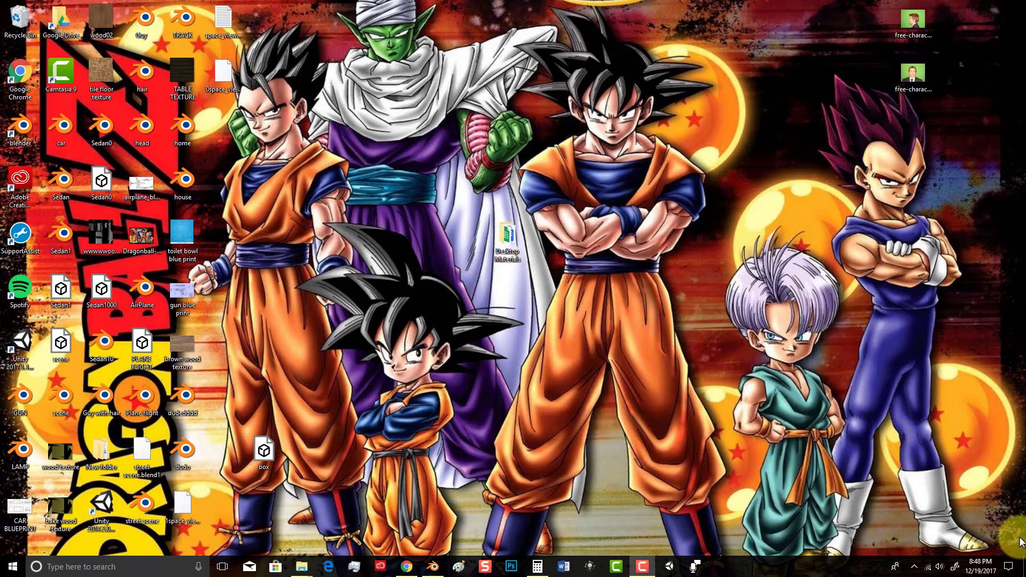
In Chrome, bring up Bing and focus its search box for the screencast display query.
left_click(406, 567)
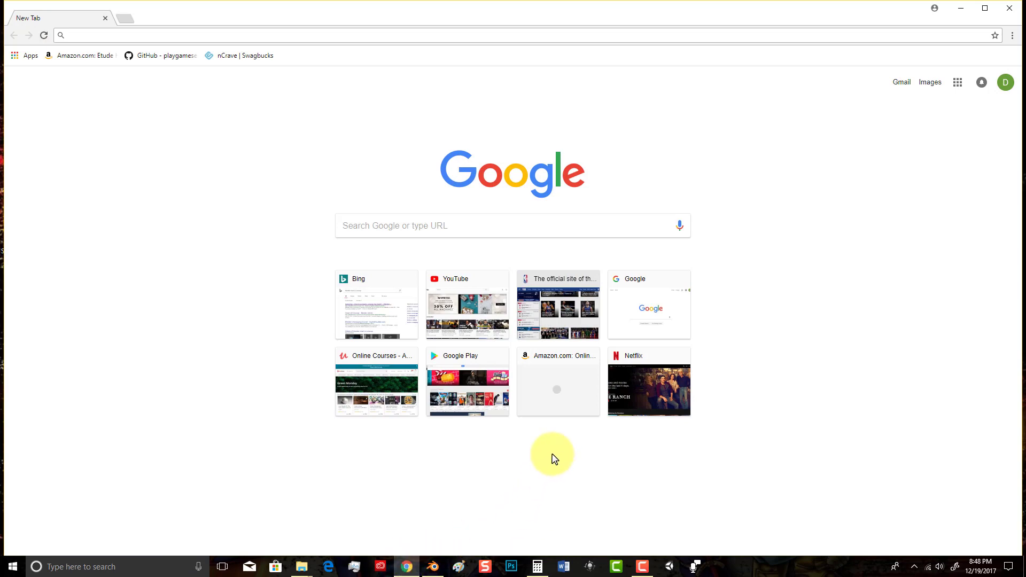
left_click(363, 318)
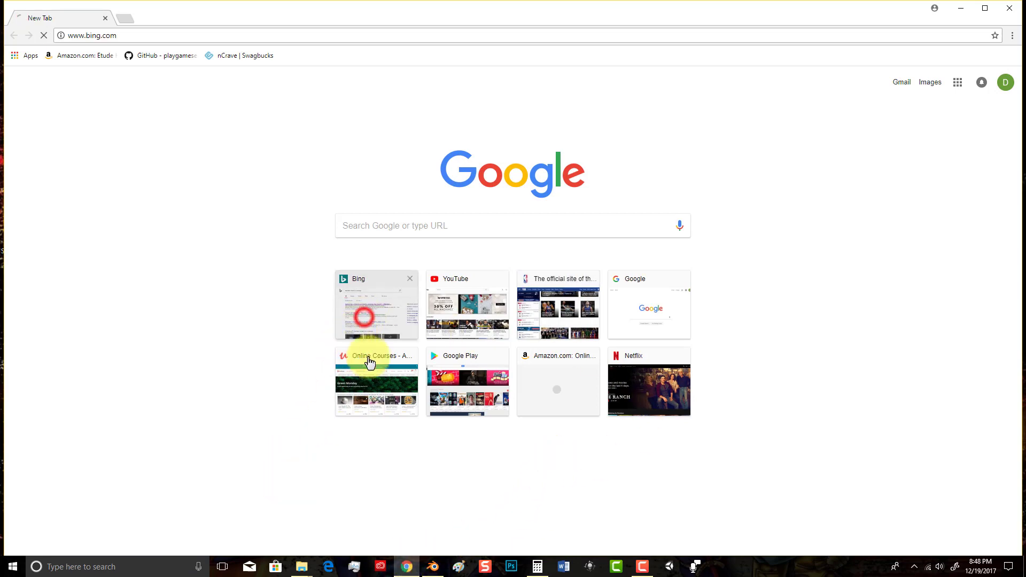
left_click(246, 156)
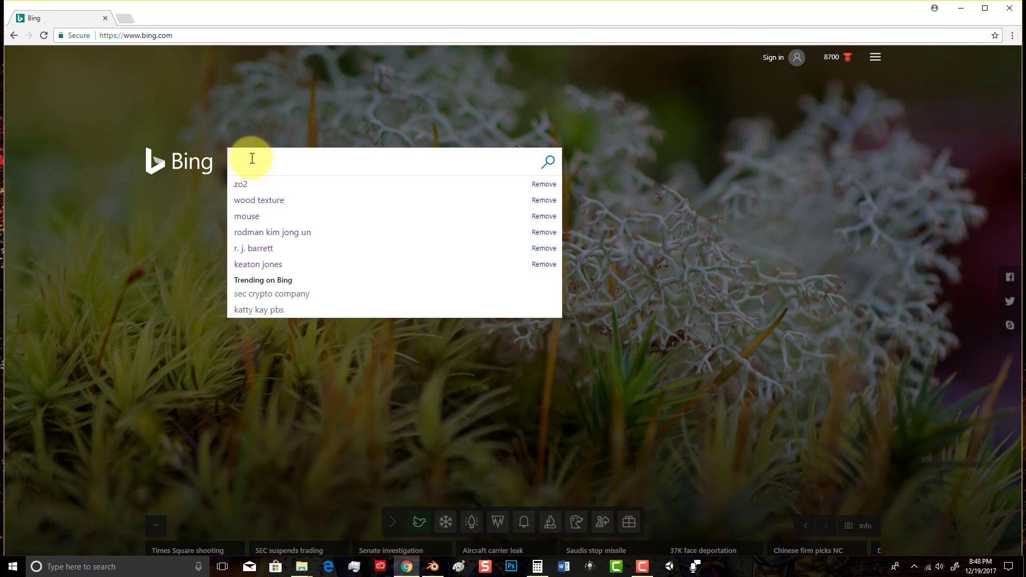
type("INSTA")
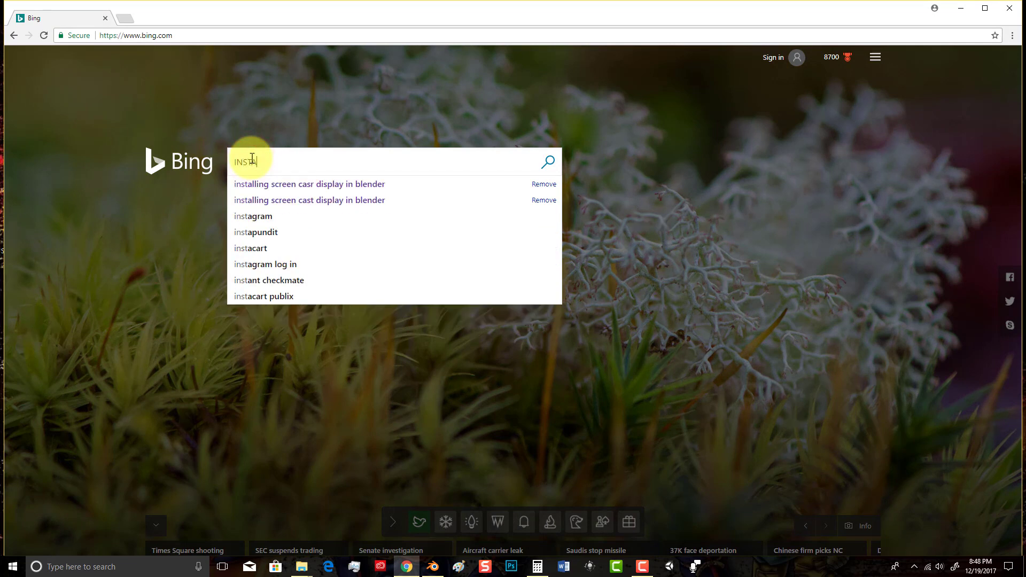
type("LLING ")
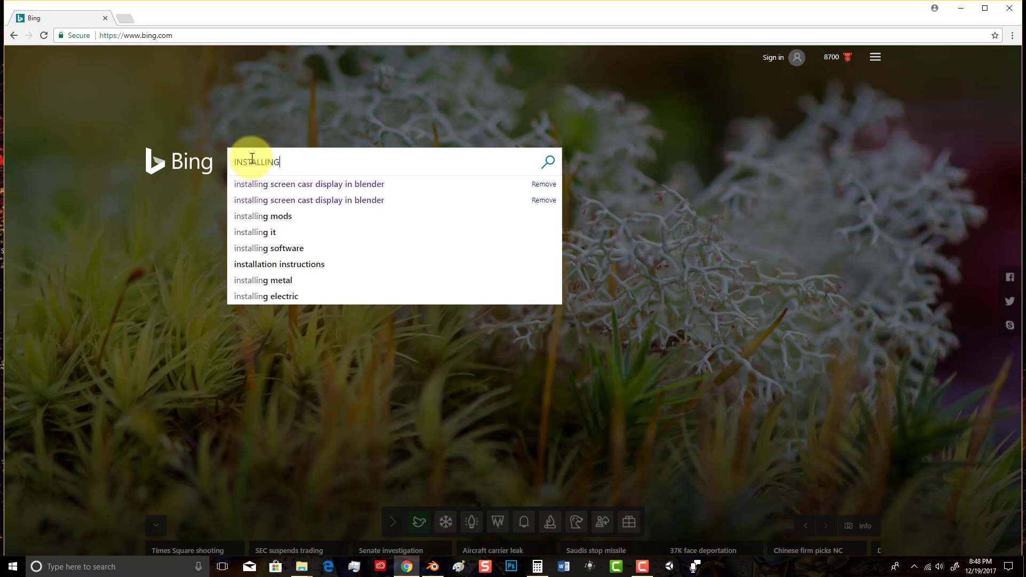
type("SCREEN ")
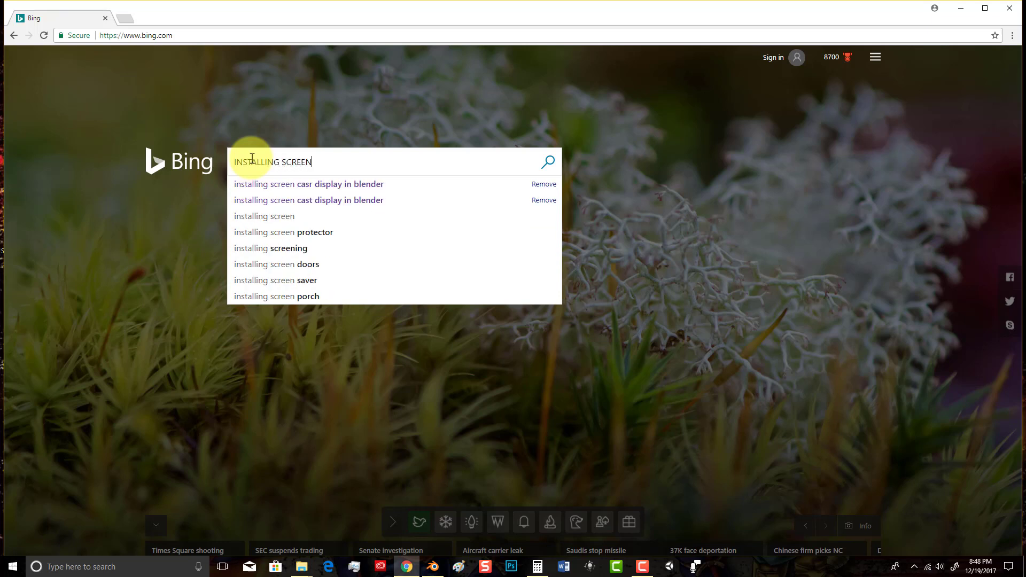
type("CAST ")
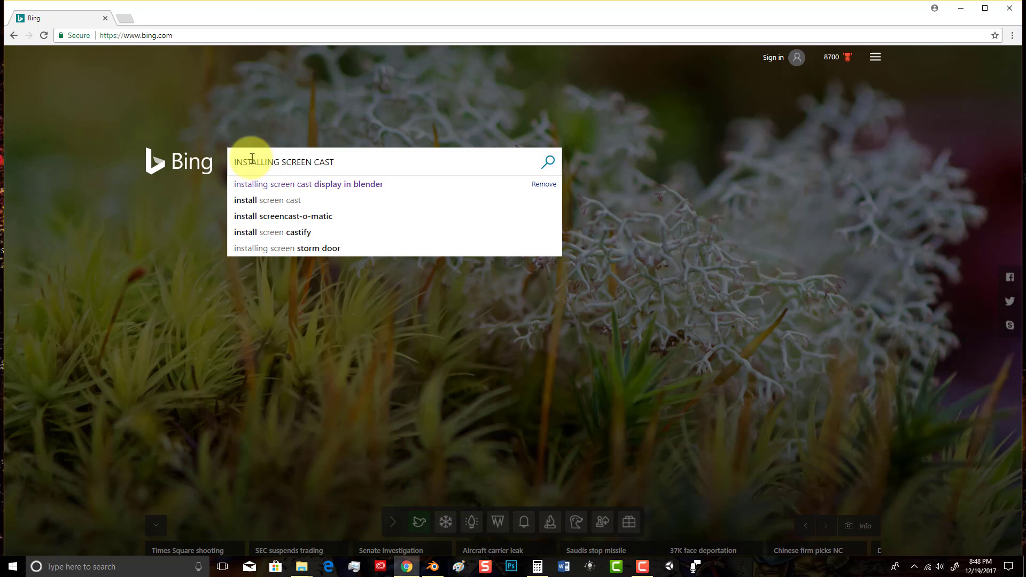
type("DISPLA")
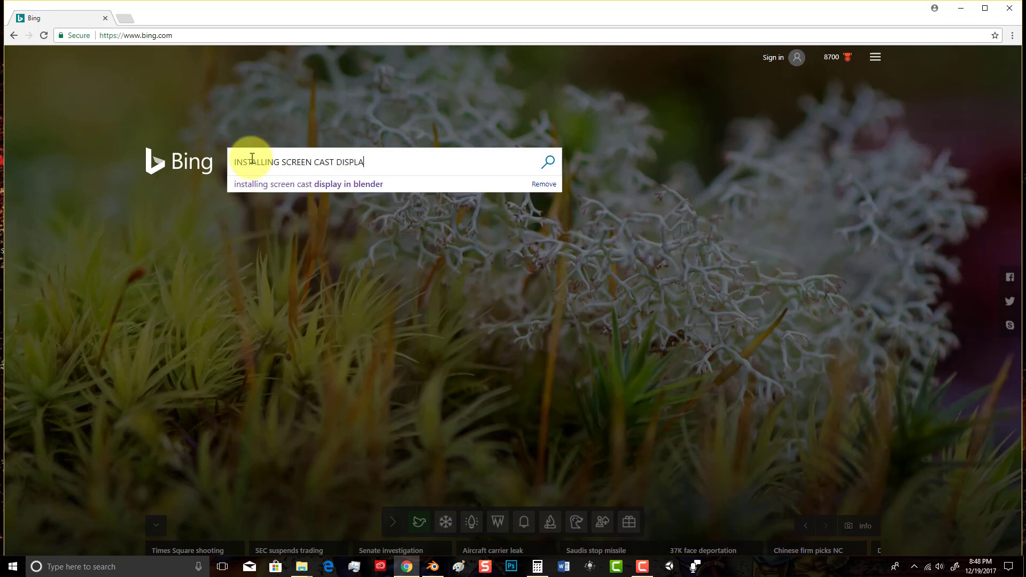
type("Y IN BLENDER")
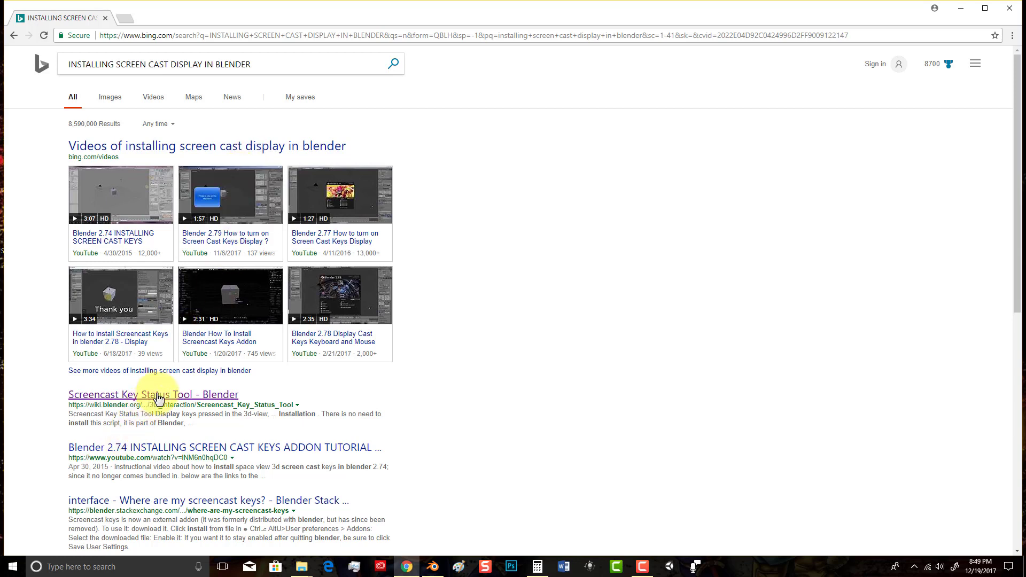
Go from the Screencast Key Status Tool wiki page to its current-version svn script.
left_click(80, 398)
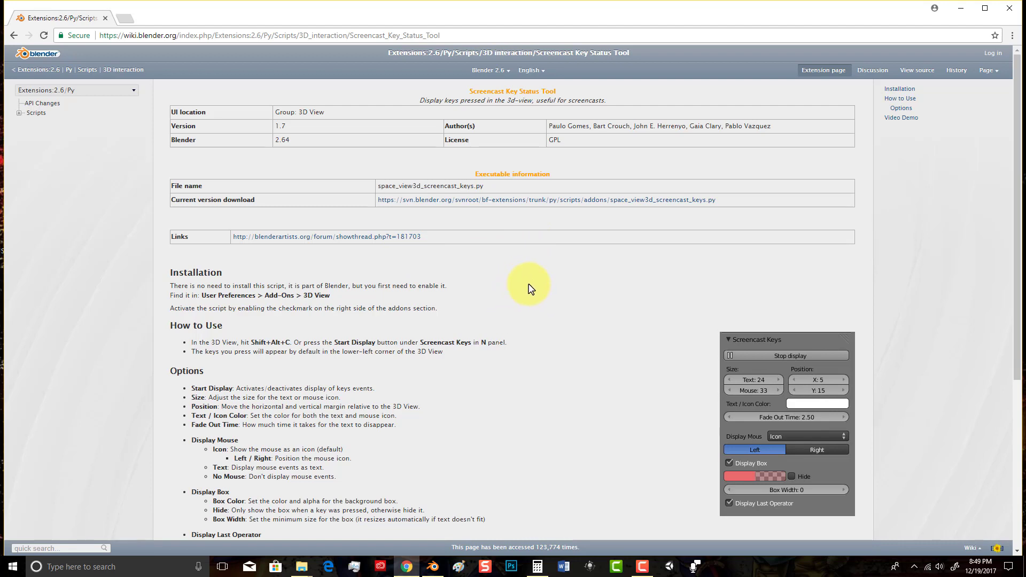
double_click(228, 201)
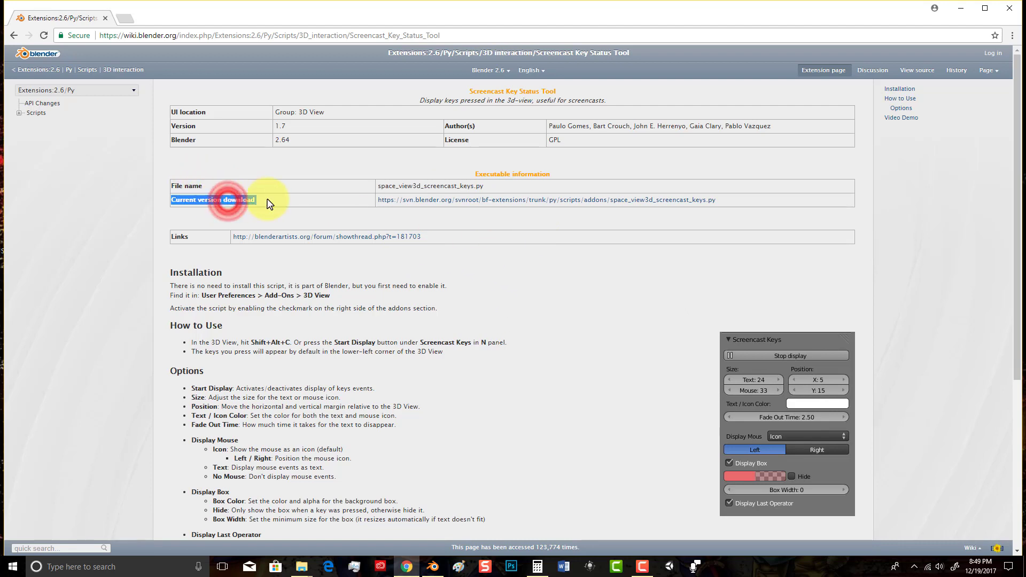
left_click(240, 208)
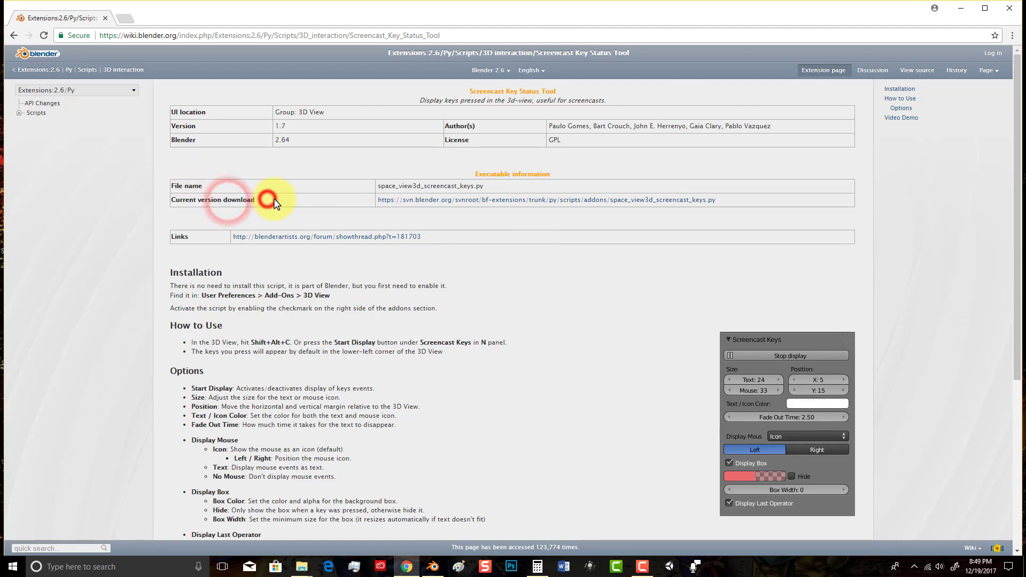
left_click(505, 206)
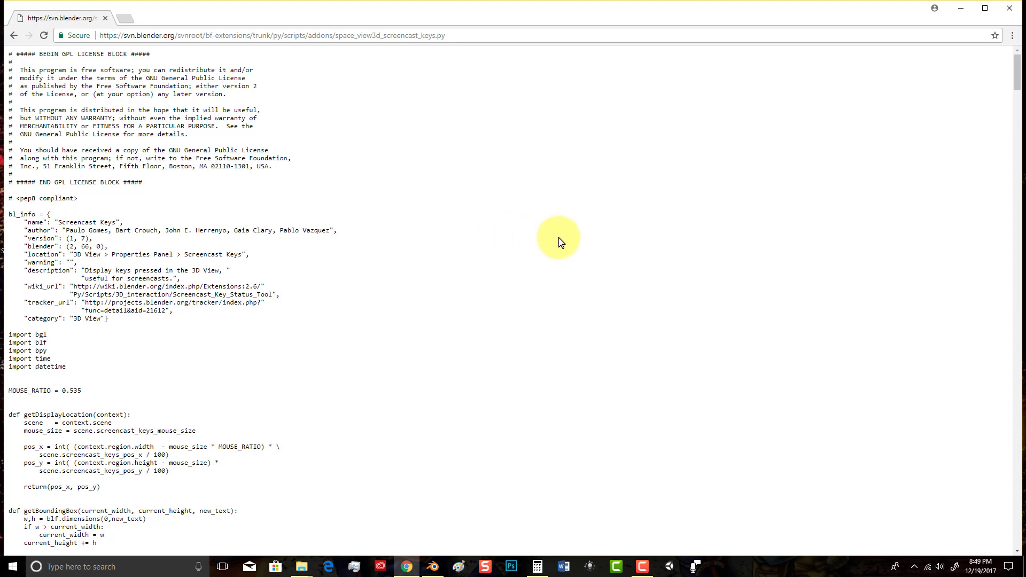
Begin a Save As of the script page with the All Files type.
right_click(497, 227)
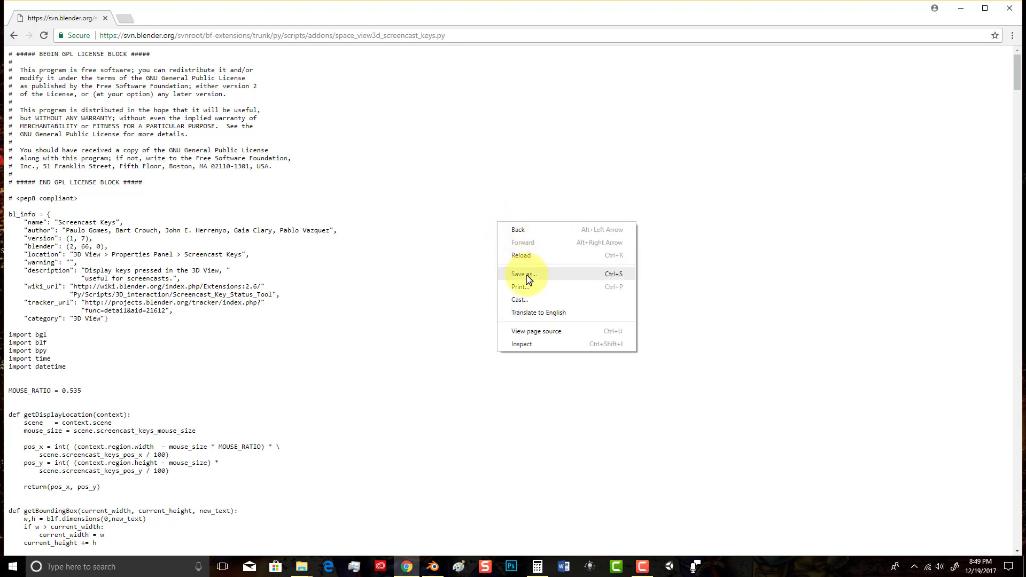
left_click(527, 276)
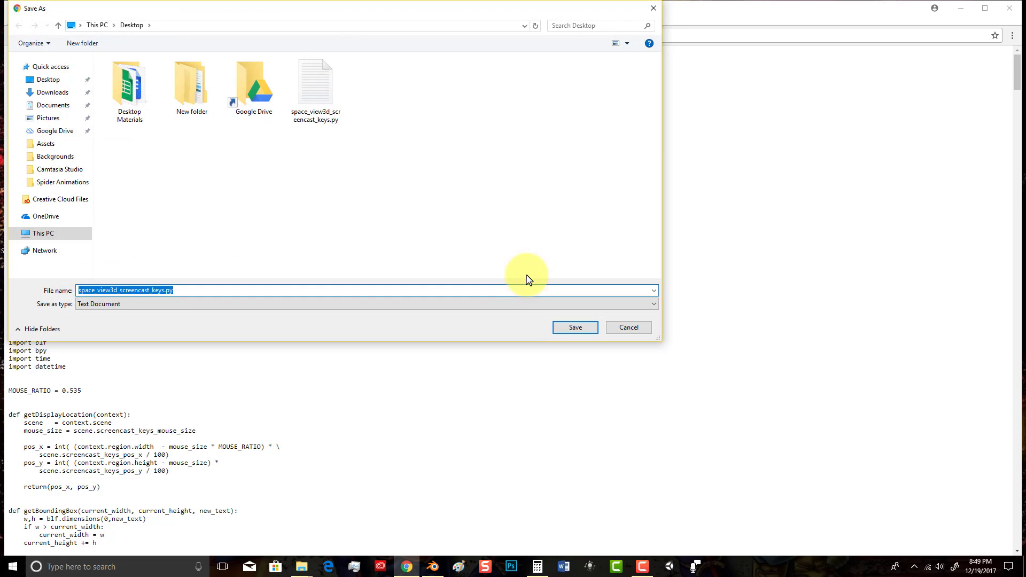
left_click(180, 304)
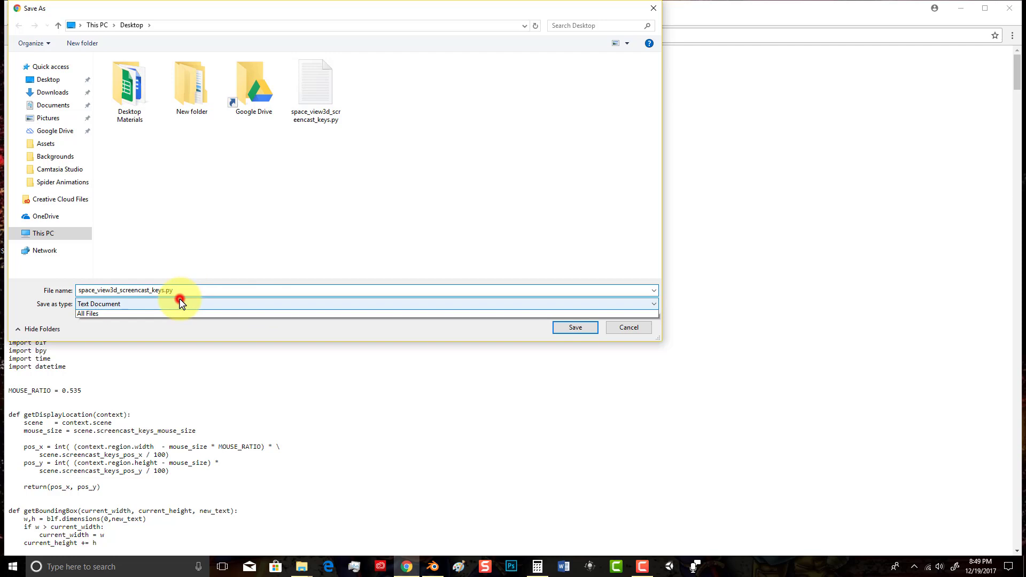
left_click(161, 322)
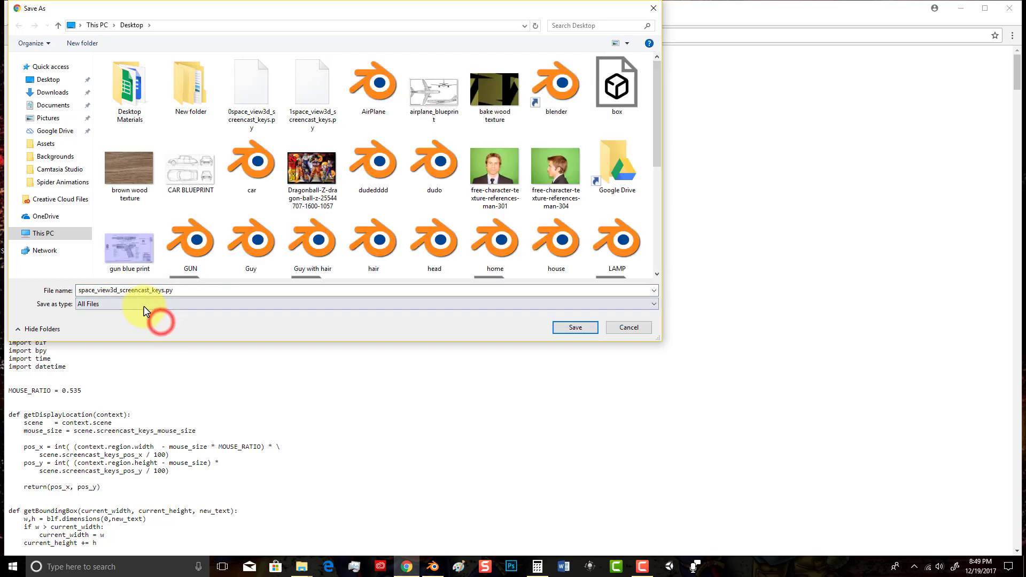
left_click(209, 292)
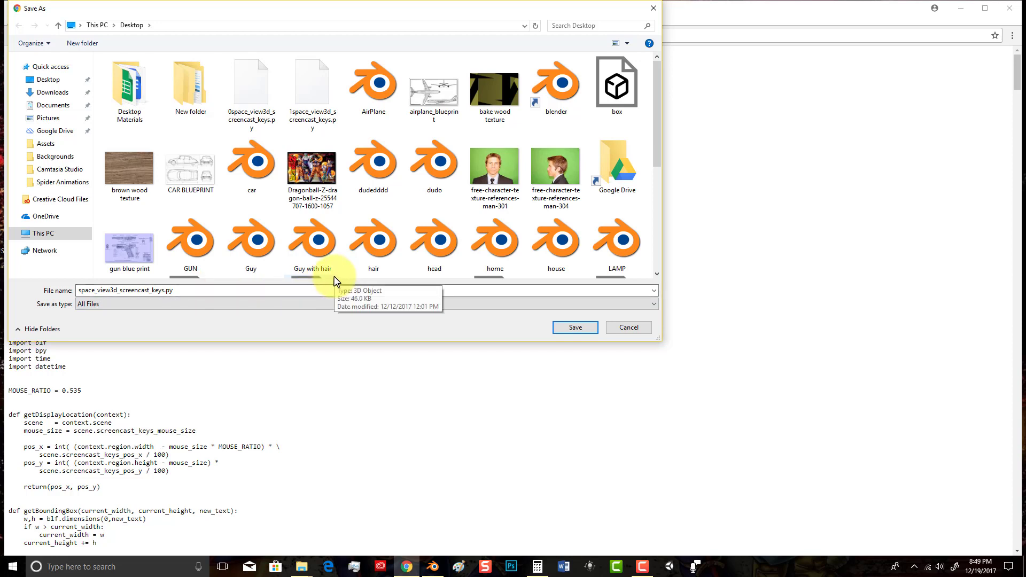
Save it to the Desktop as 1space_view3d_screencast_keys.py, replacing the existing file.
double_click(80, 291)
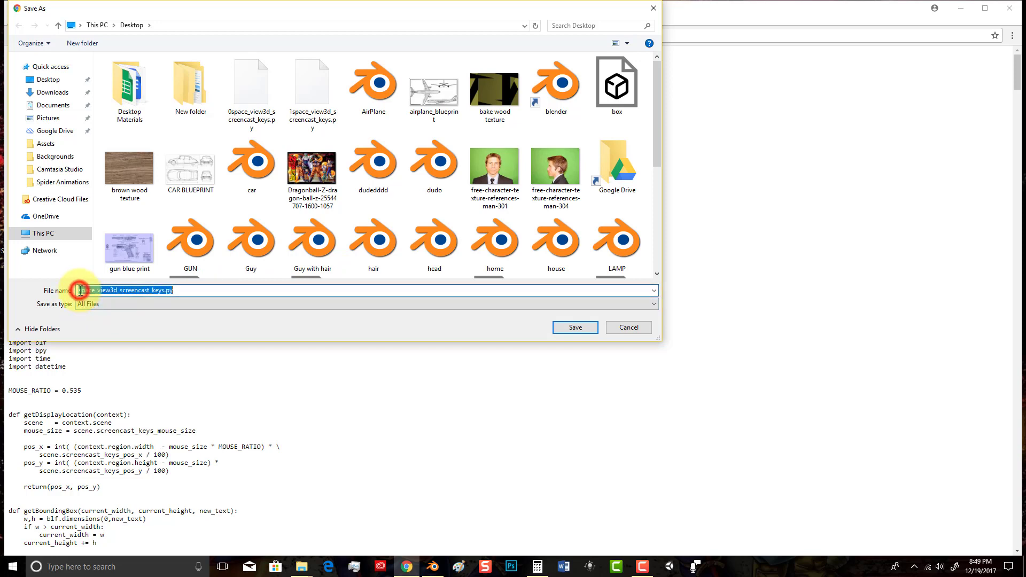
left_click(80, 291)
key("BackSpace")
type("1")
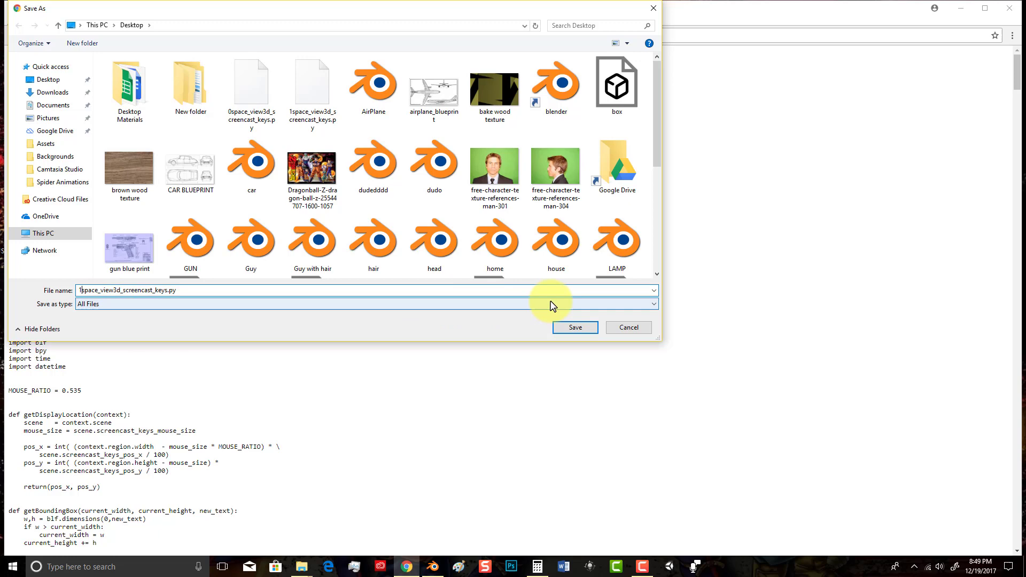
left_click(562, 328)
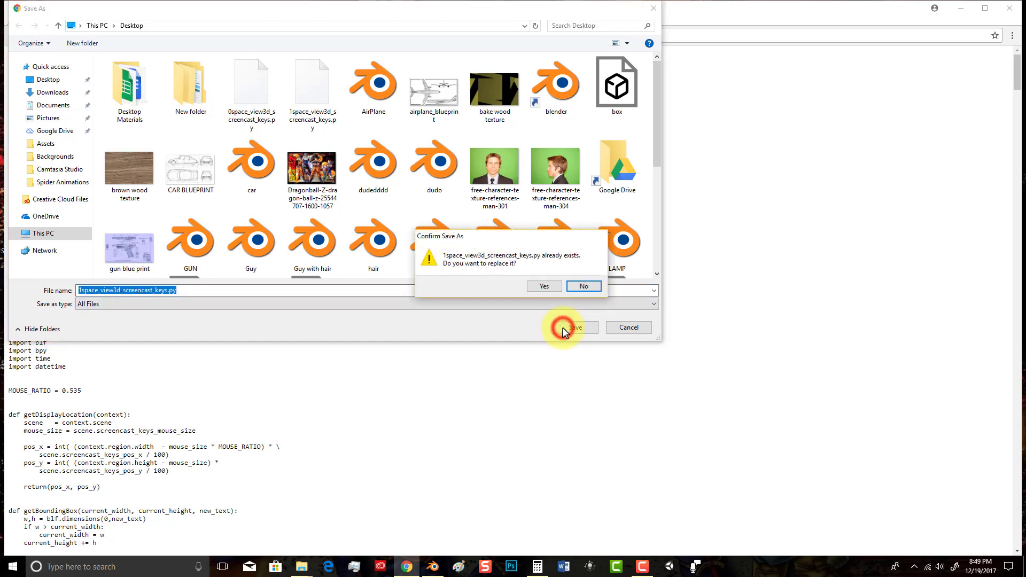
left_click(550, 287)
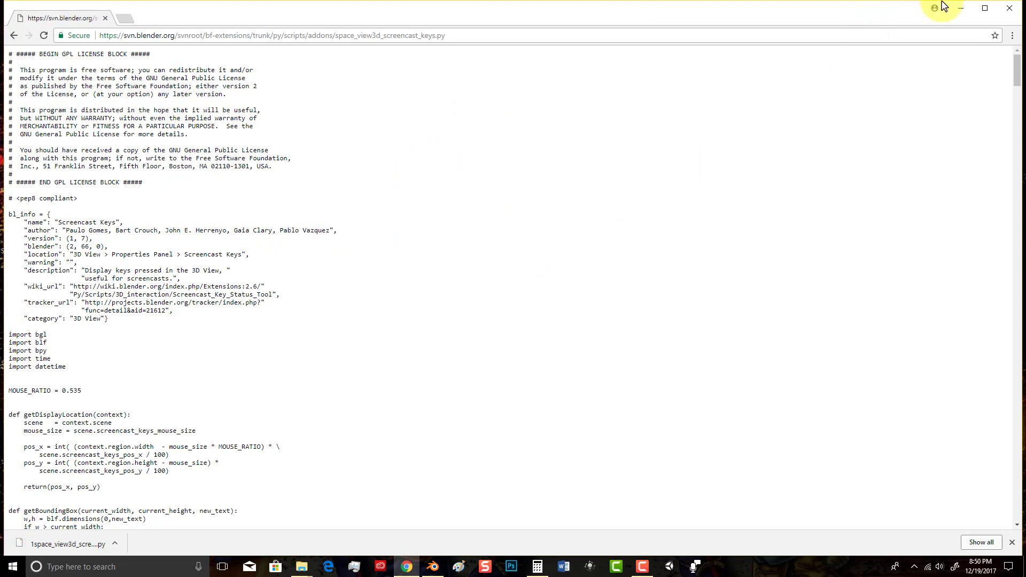
Switch from Chrome to Blender and open User Preferences from the File menu.
left_click(960, 8)
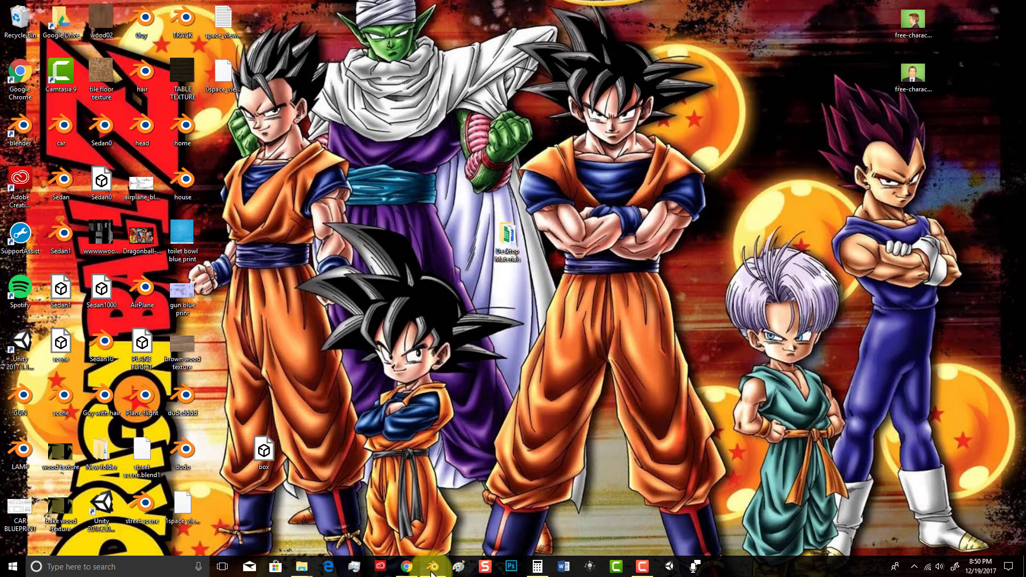
left_click(432, 566)
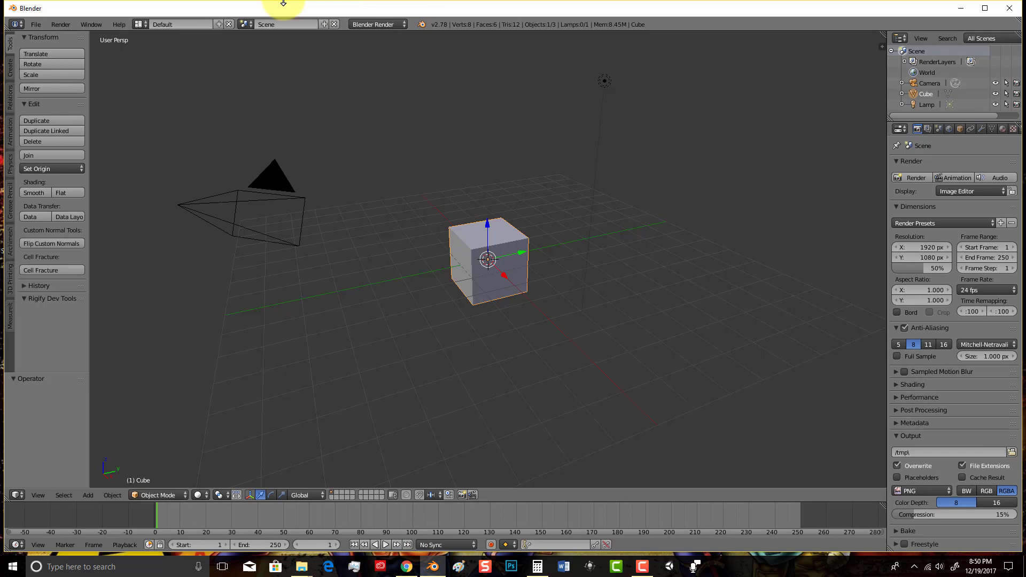
left_click(40, 24)
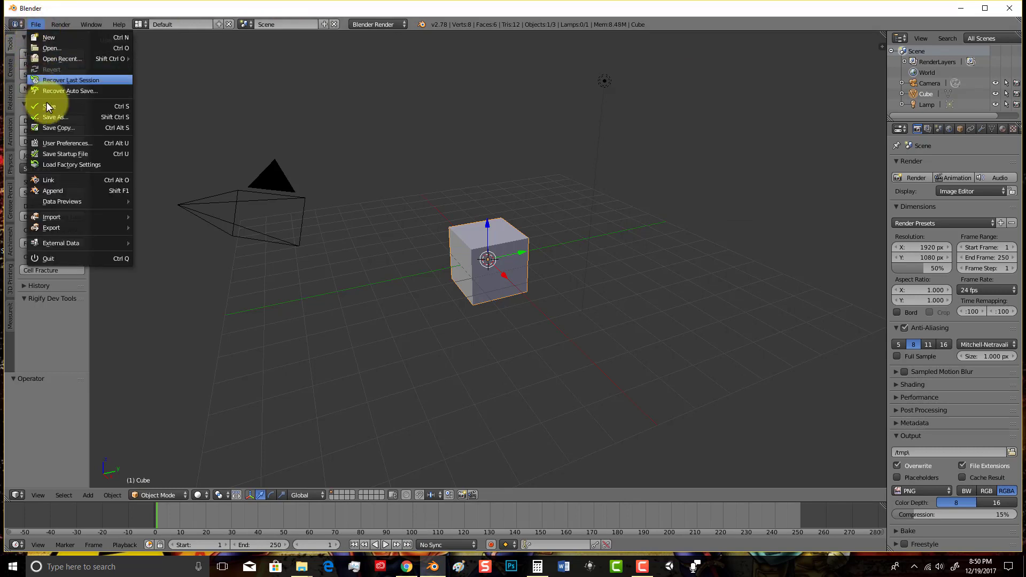
left_click(65, 152)
left_click(74, 140)
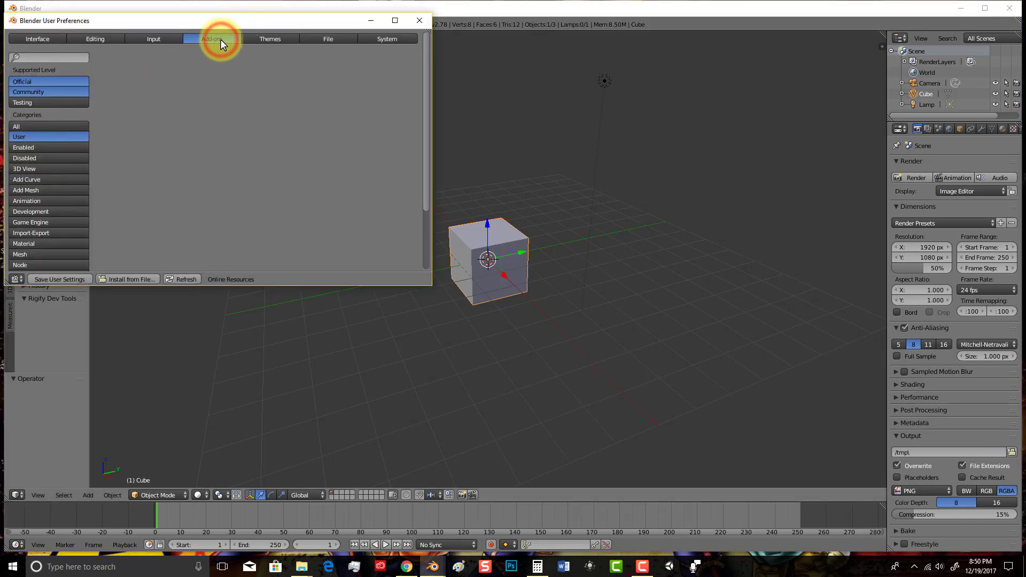
Use Install from File to add 1space_view3d_screencast_keys.py from the Desktop.
left_click(61, 139)
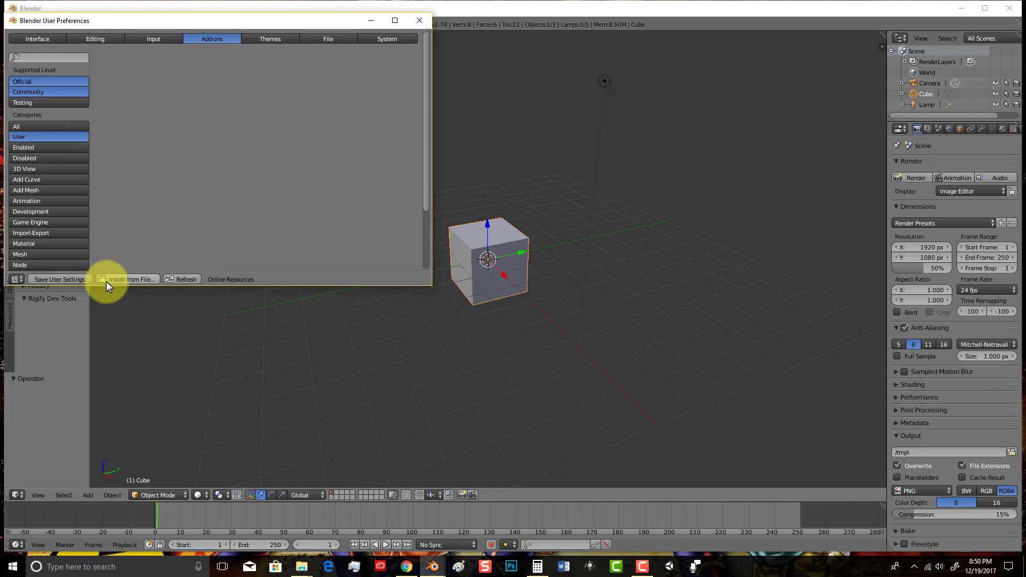
left_click(133, 279)
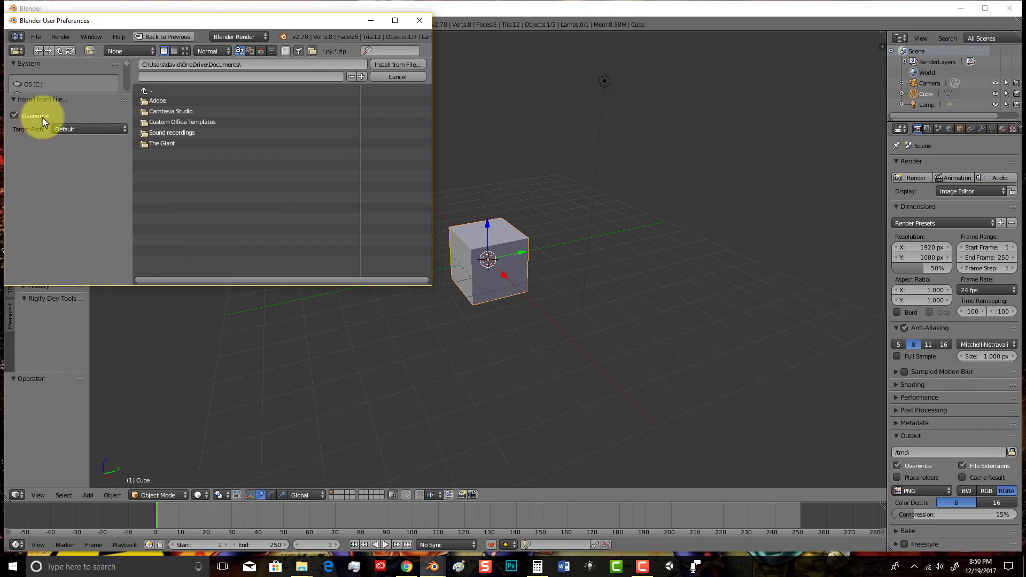
left_click(91, 96)
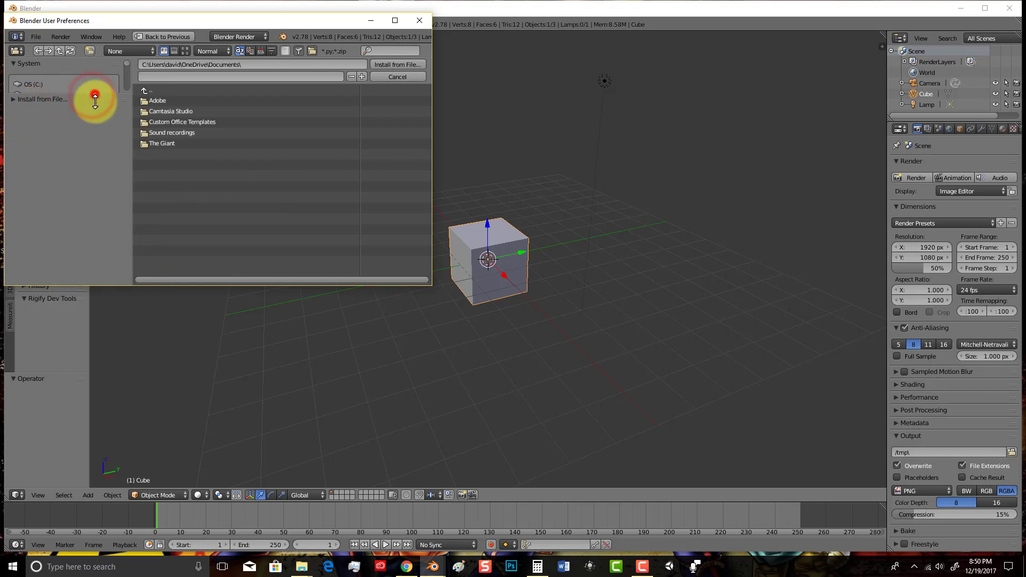
left_click(39, 161)
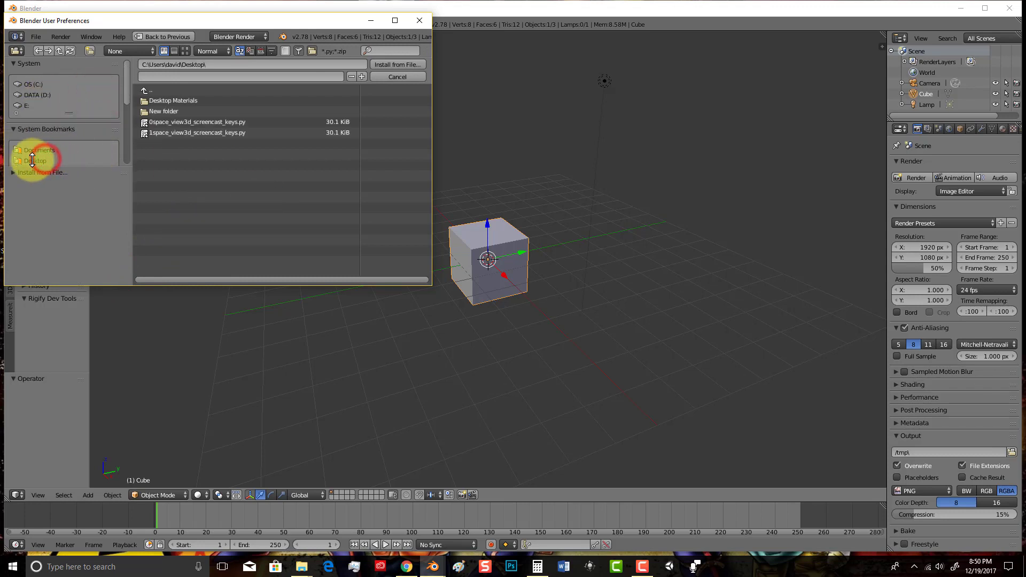
left_click(210, 135)
double_click(209, 132)
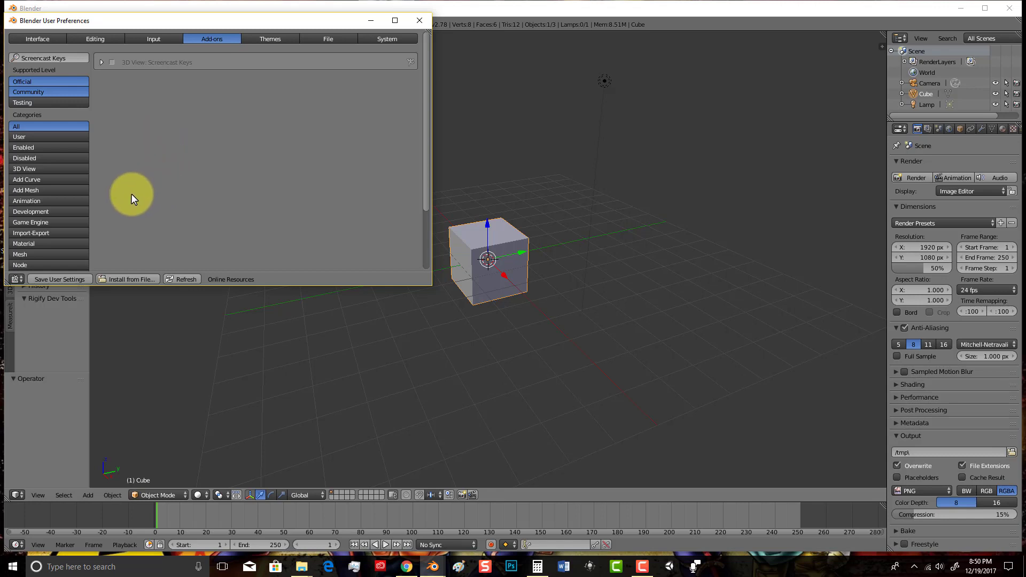
Enable 3D View: Screencast Keys under the User category, save user settings, close preferences.
left_click(60, 281)
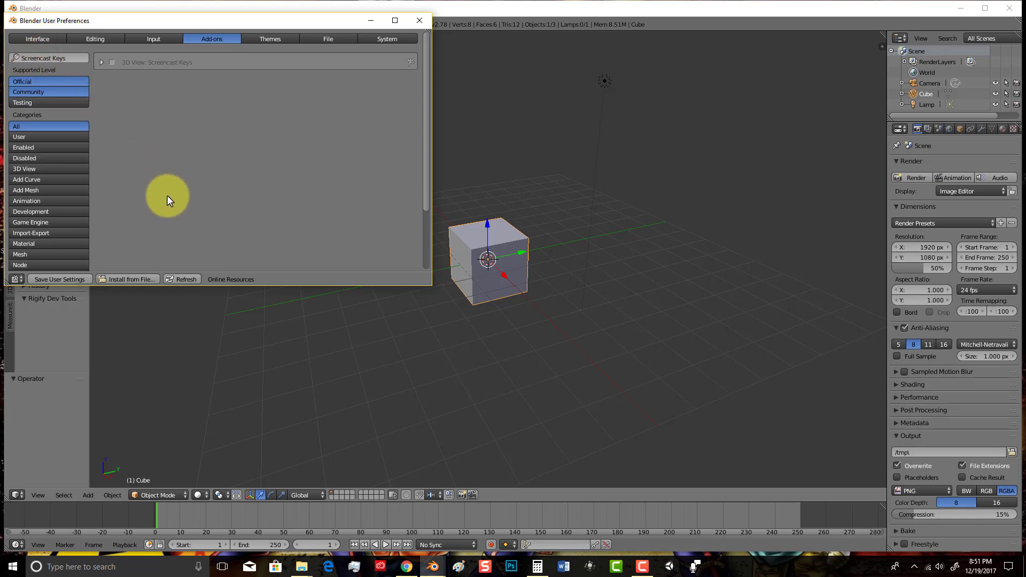
left_click(37, 135)
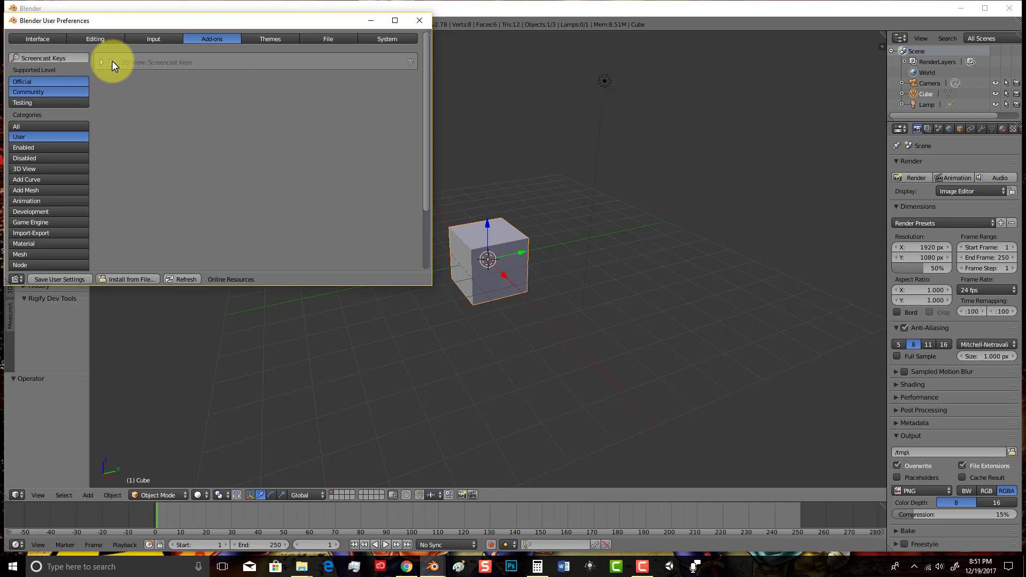
left_click(112, 62)
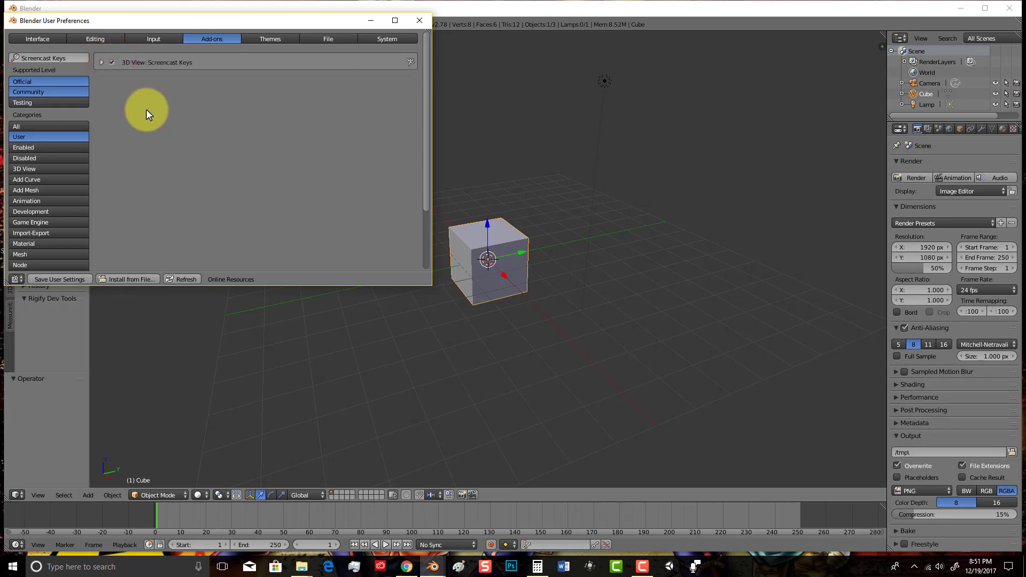
left_click(60, 281)
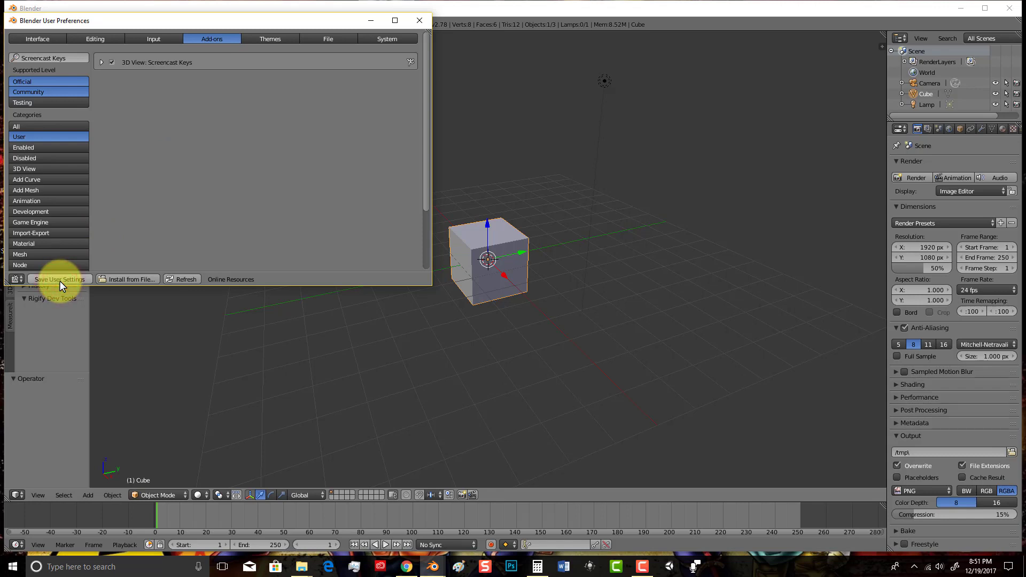
left_click(61, 279)
left_click(552, 78)
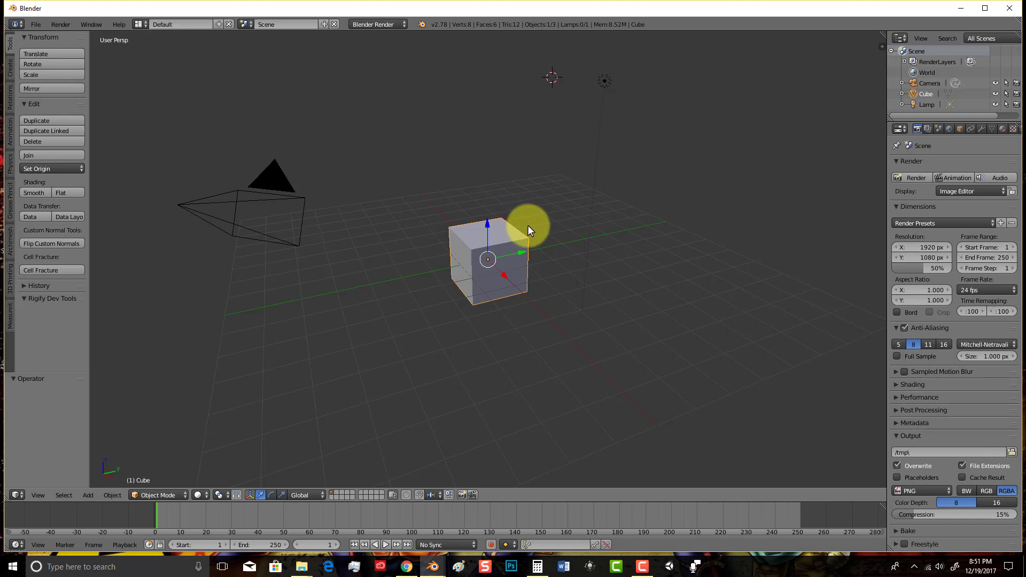
Turn on Start Display under Screencast Keys in the N properties sidebar.
key("n")
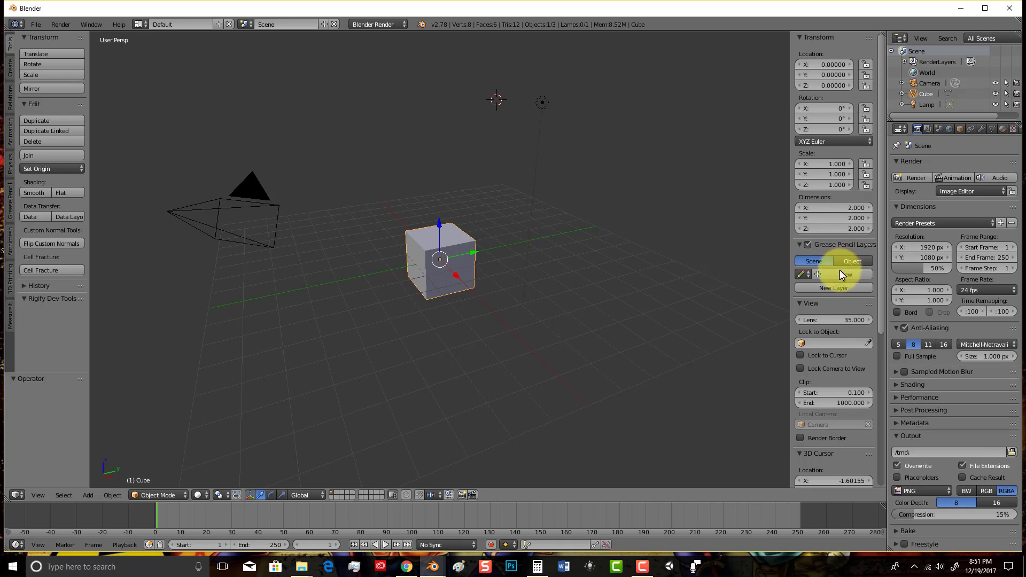
scroll(840, 270, "down", 6)
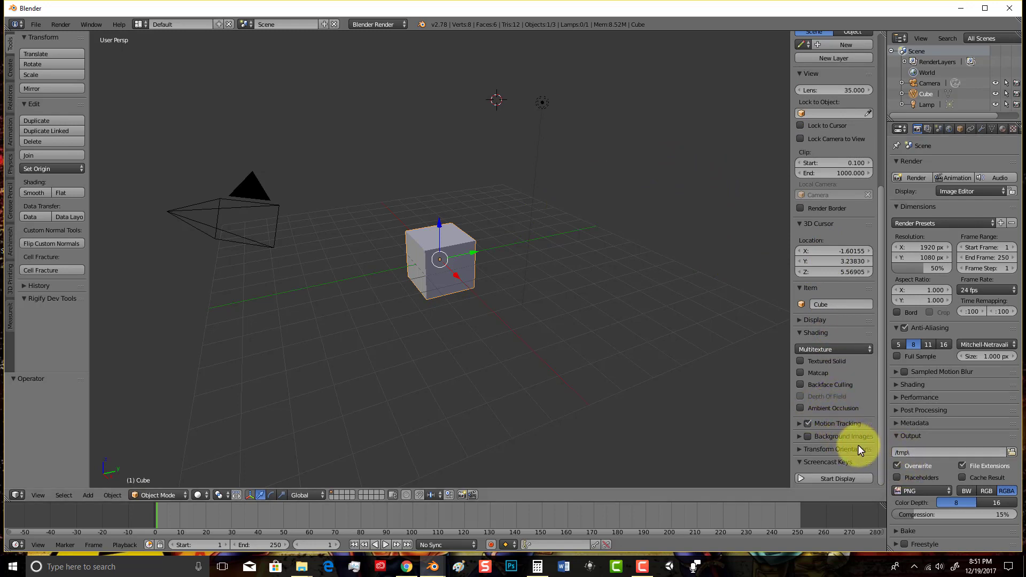
left_click(851, 478)
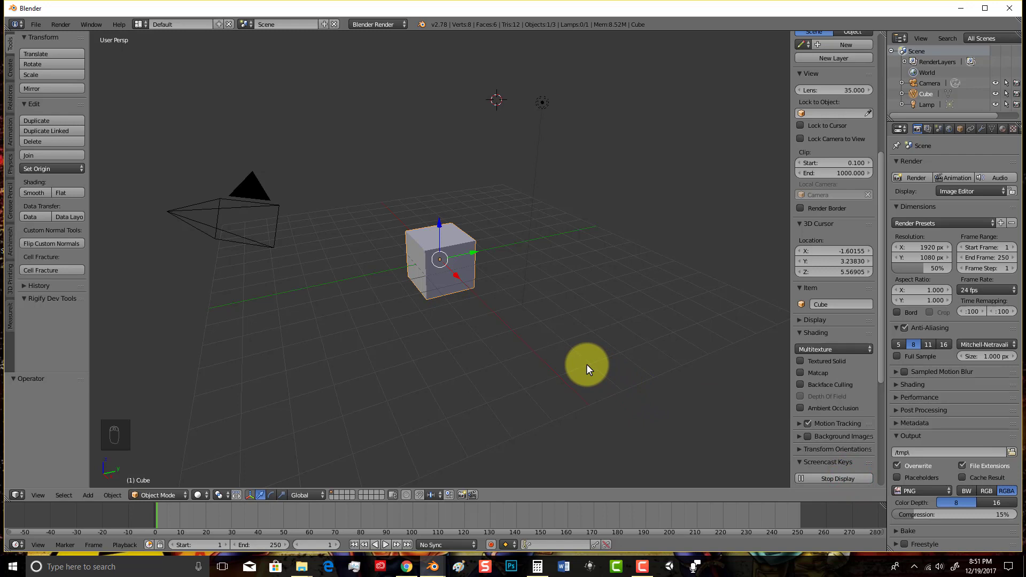
Move the 3D cursor below the cube, then scale the cube while testing E, W and D key echoes.
left_click(444, 372)
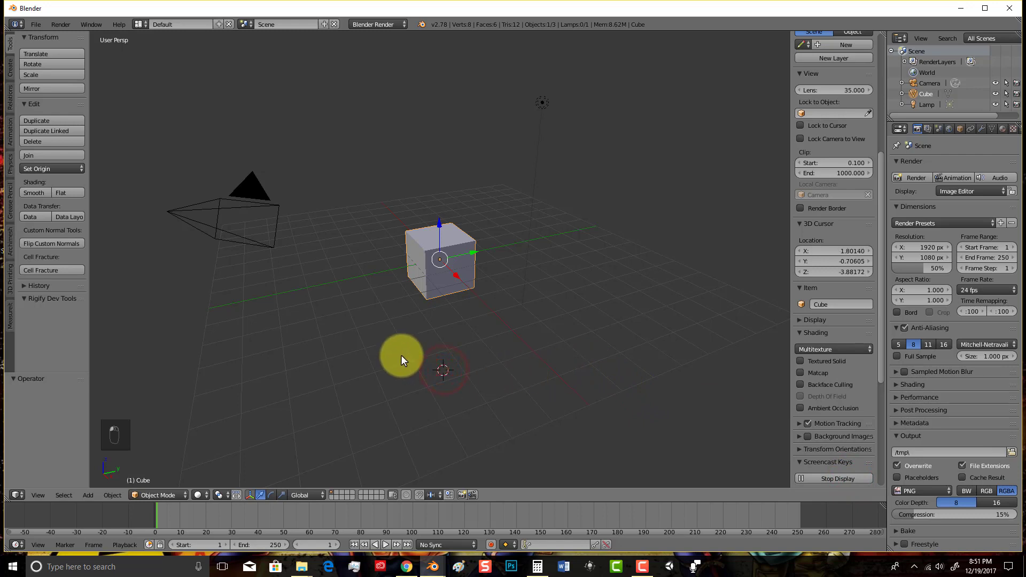
key("e")
key("s")
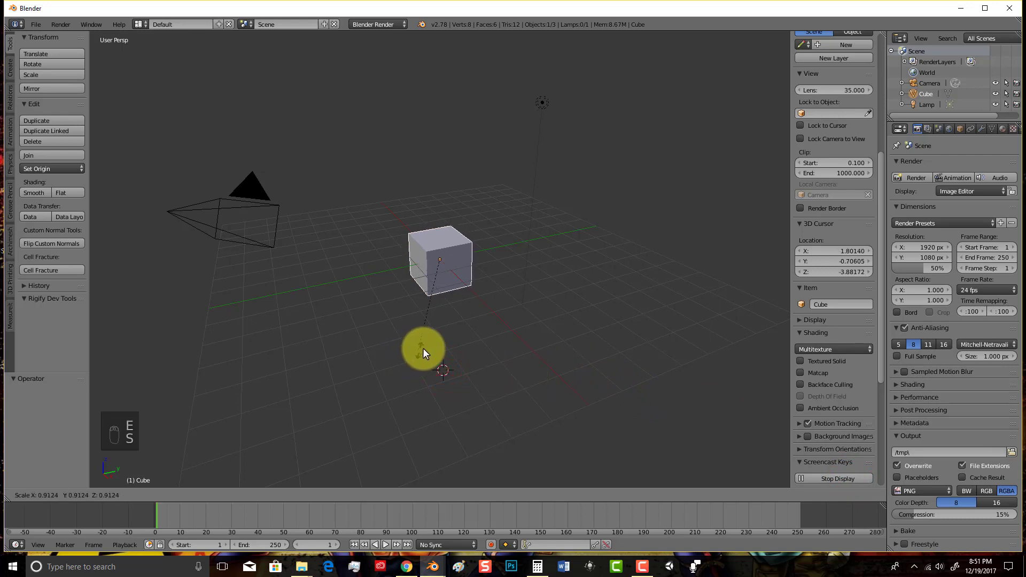
left_click(480, 336)
key("w")
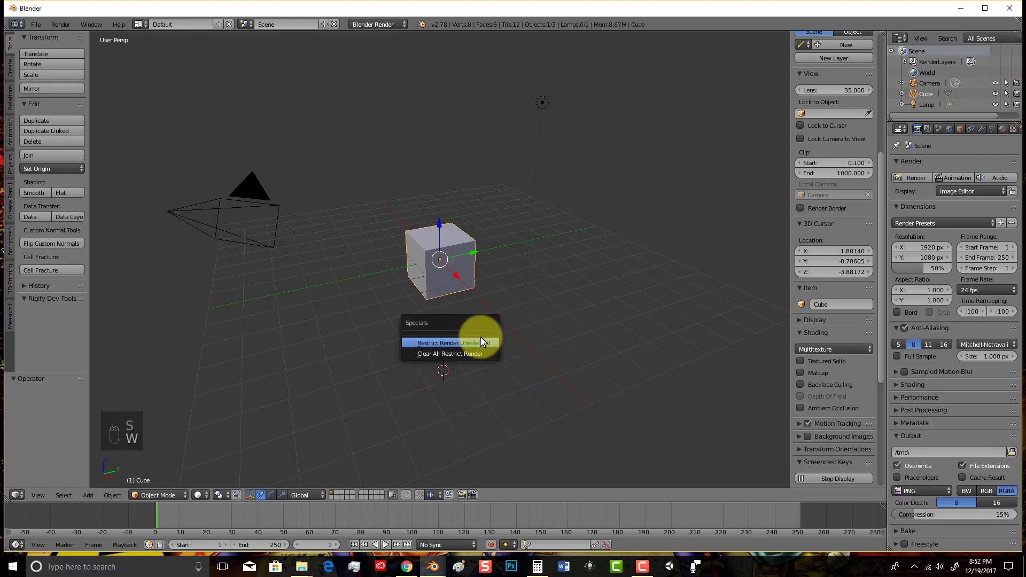
key("d")
key("s")
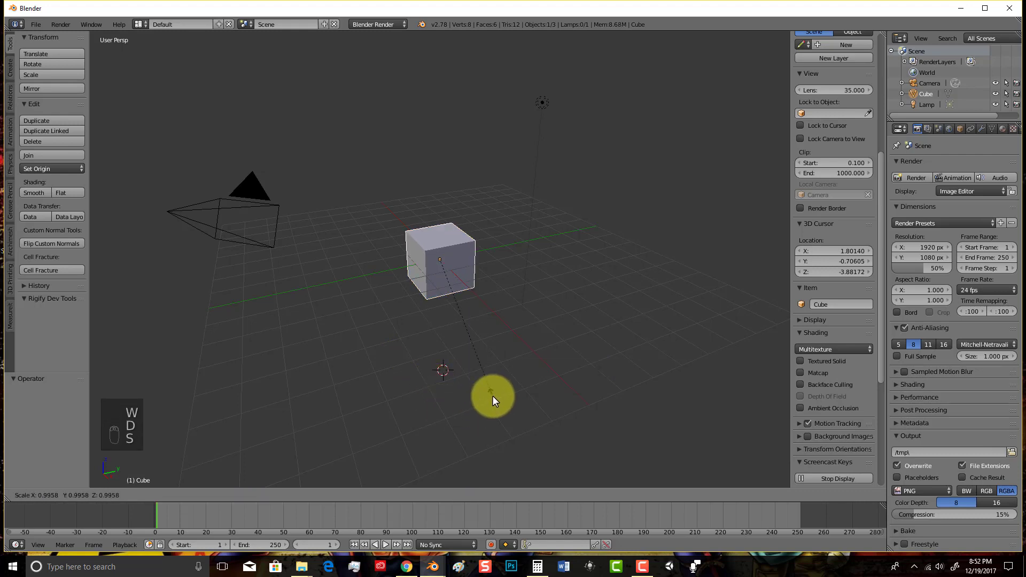